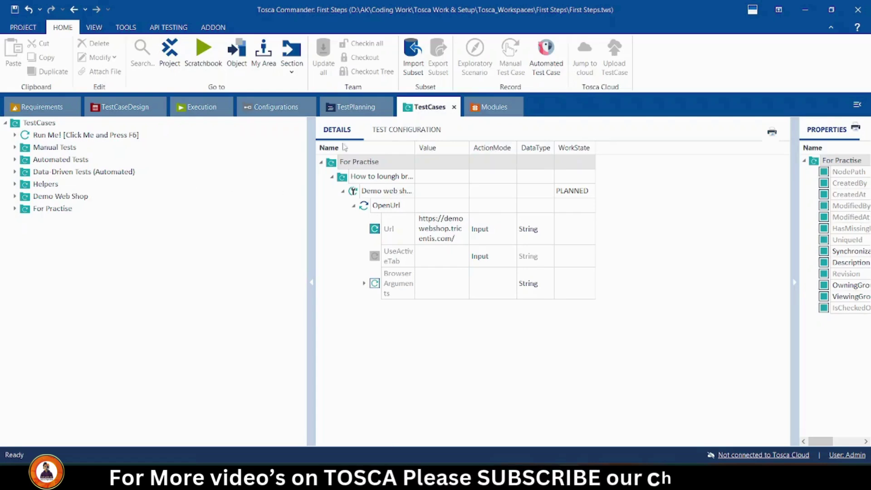
Step: Collapse the Standard modules branch in the Modules section, then return to Test Cases
{"action": "left_click", "coordinate": [493, 106]}
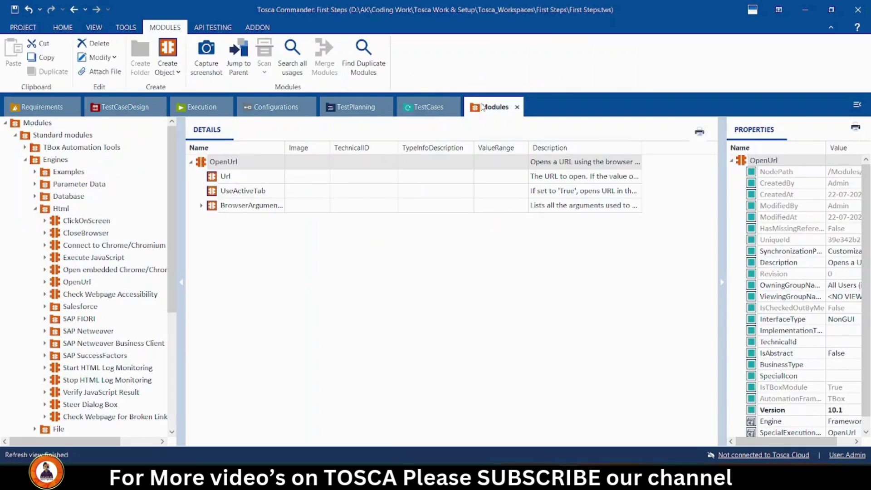
{"action": "left_click", "coordinate": [16, 135]}
{"action": "left_click", "coordinate": [63, 135]}
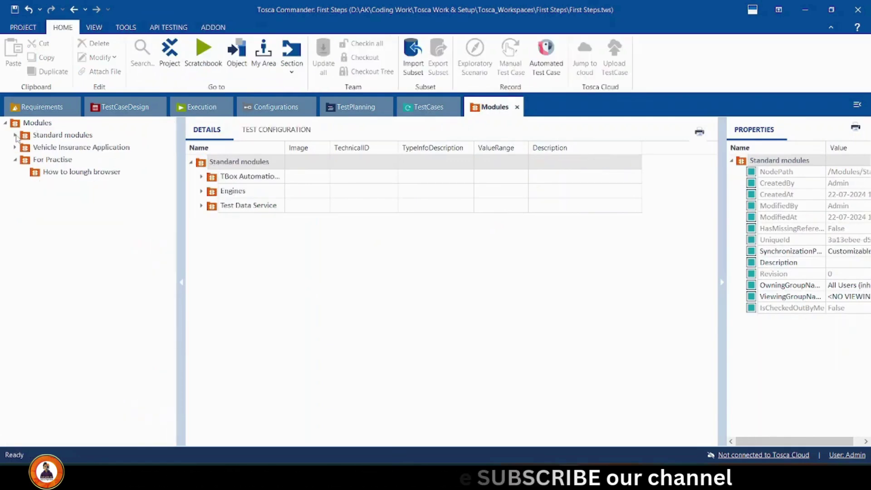
{"action": "left_click", "coordinate": [426, 107]}
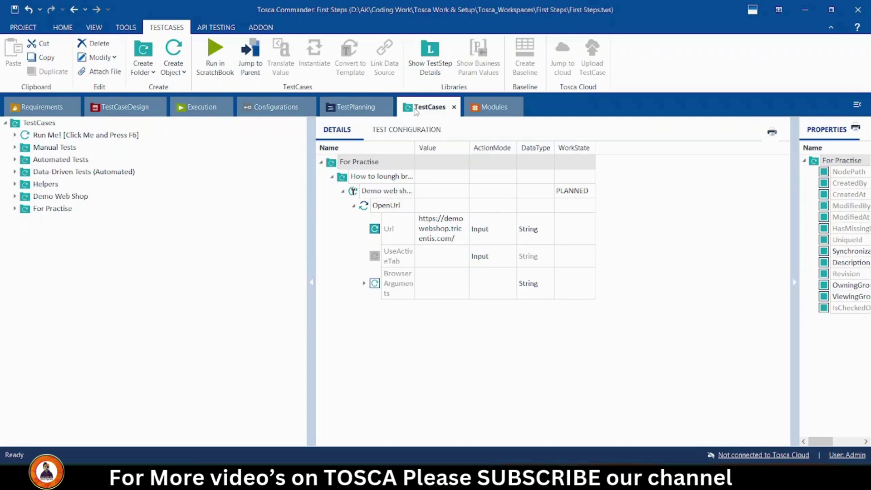
Step: Create a new folder named 'How to open browser' under the TestCases root
{"action": "left_click", "coordinate": [15, 209]}
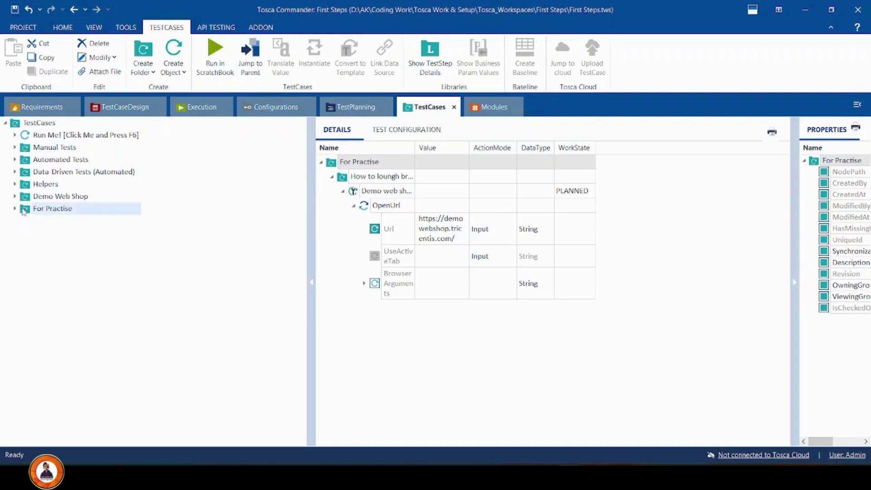
{"action": "key", "text": "ctrl+n"}
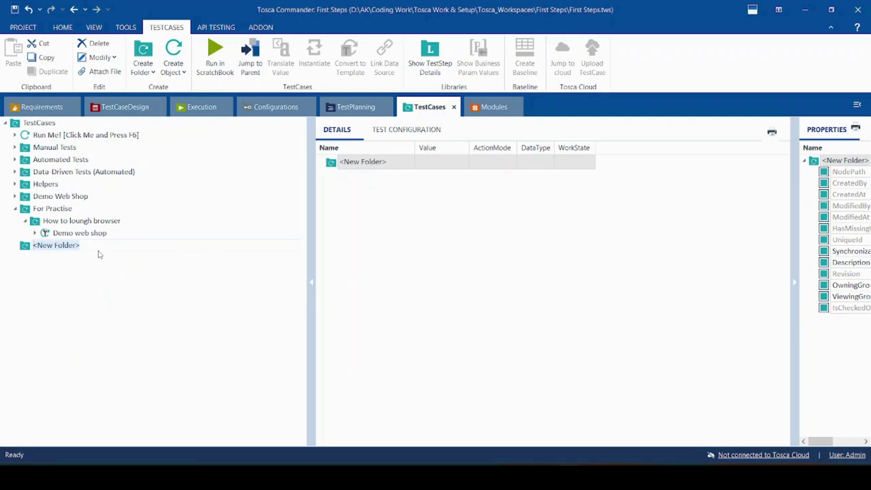
{"action": "type", "text": "How to l"}
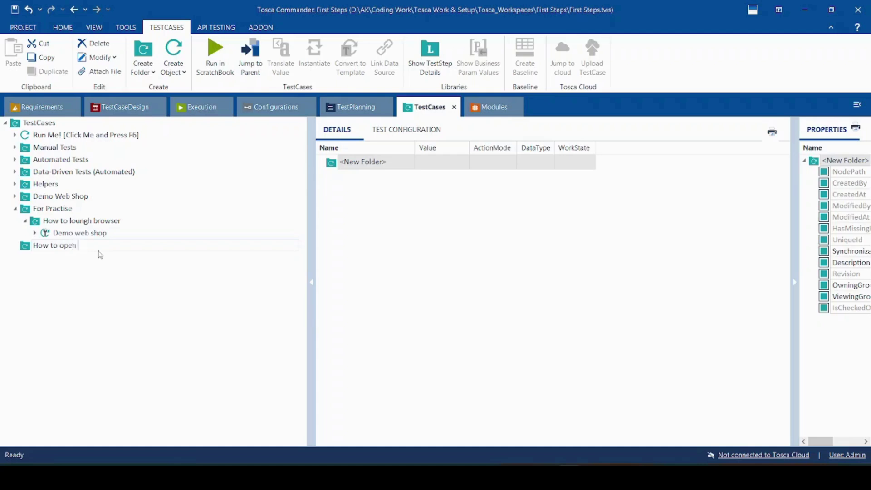
{"action": "type", "text": "rowser"}
{"action": "key", "text": "Return"}
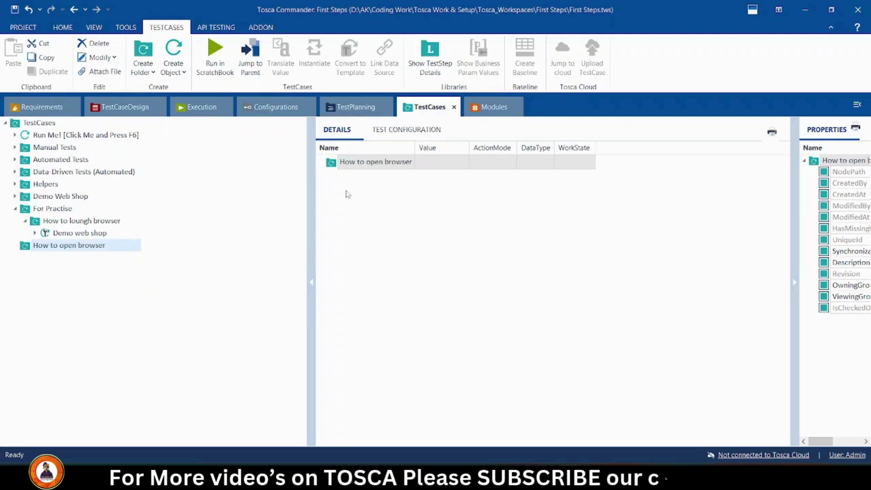
Step: Add a Browser test configuration parameter with value Chrome to 'How to open browser'
{"action": "right_click", "coordinate": [116, 248]}
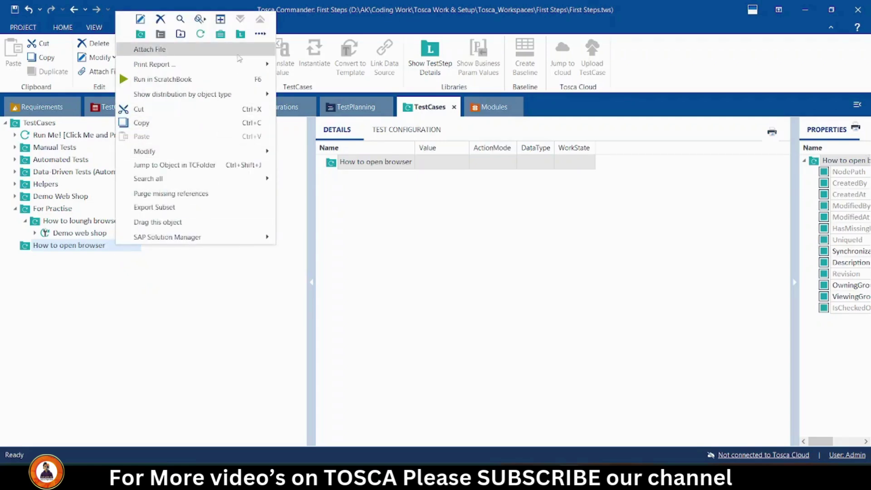
{"action": "mouse_move", "coordinate": [259, 35]}
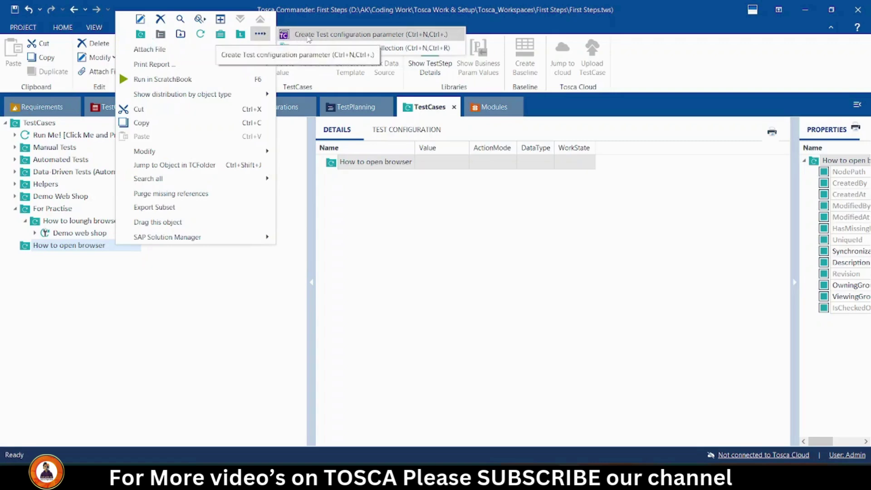
{"action": "left_click", "coordinate": [360, 34]}
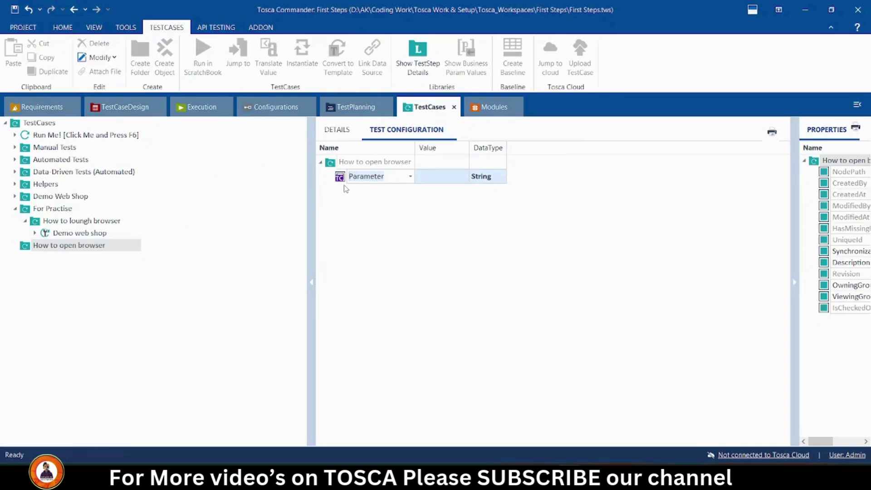
{"action": "left_click", "coordinate": [411, 177]}
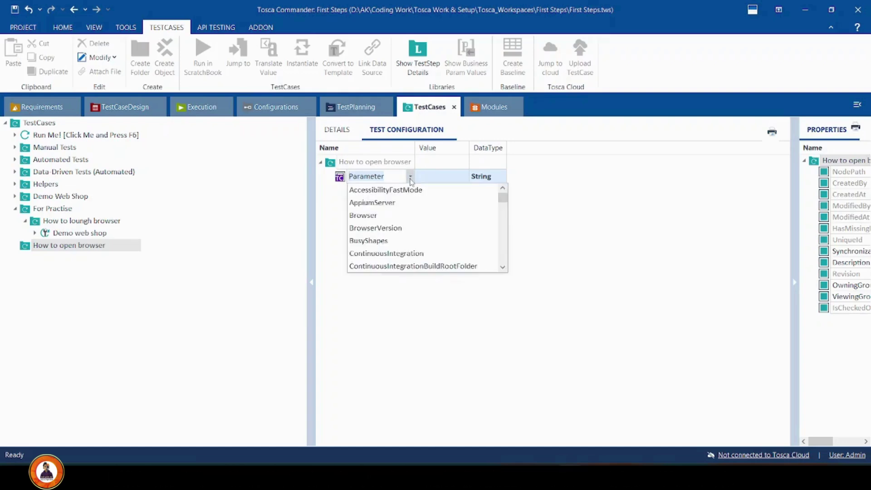
{"action": "left_click", "coordinate": [408, 215]}
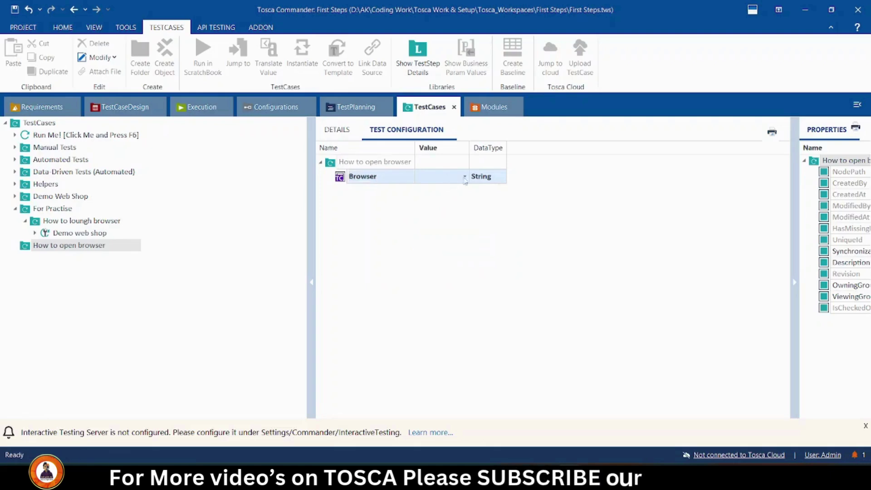
{"action": "left_click", "coordinate": [465, 177]}
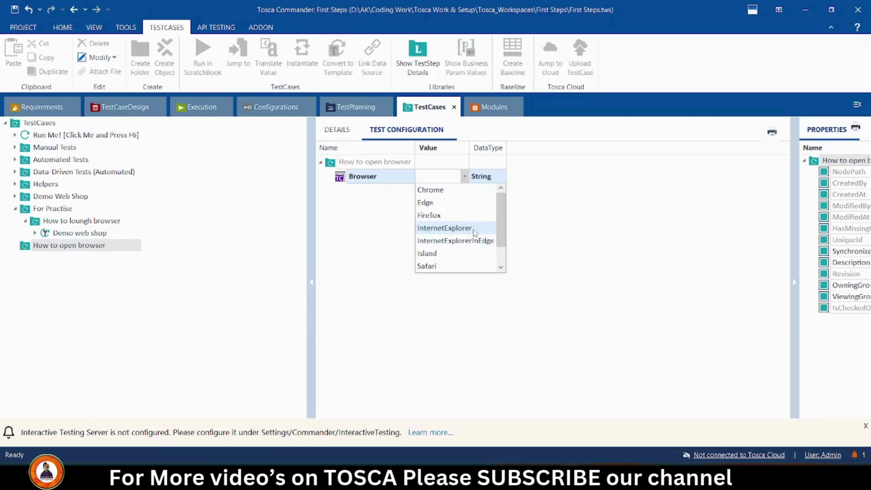
{"action": "scroll", "coordinate": [463, 245], "scroll_direction": "down", "scroll_amount": 2}
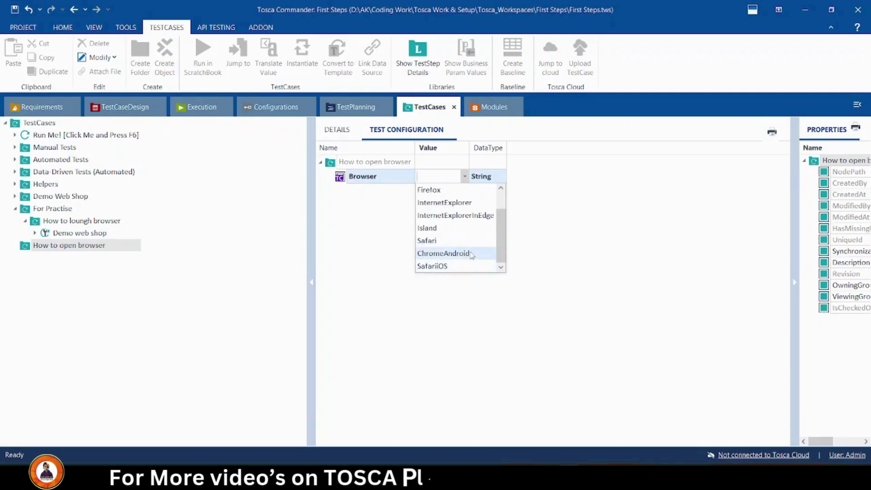
{"action": "scroll", "coordinate": [472, 252], "scroll_direction": "up", "scroll_amount": 2}
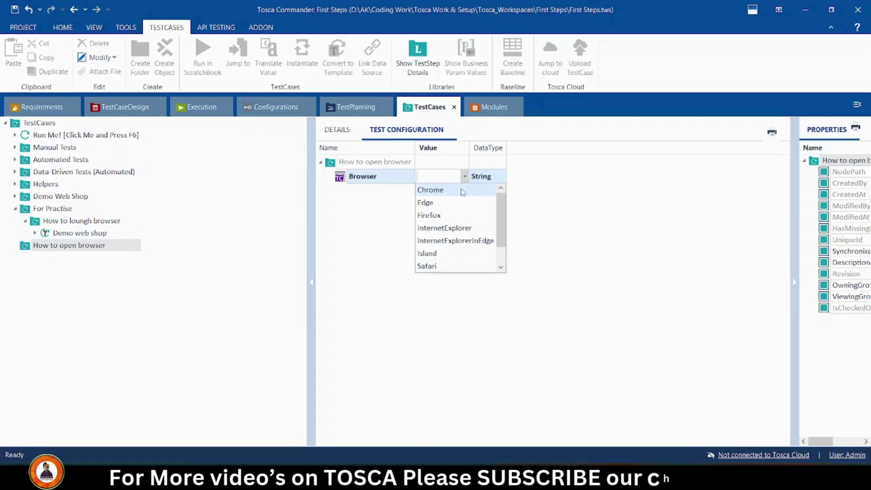
{"action": "left_click", "coordinate": [462, 191]}
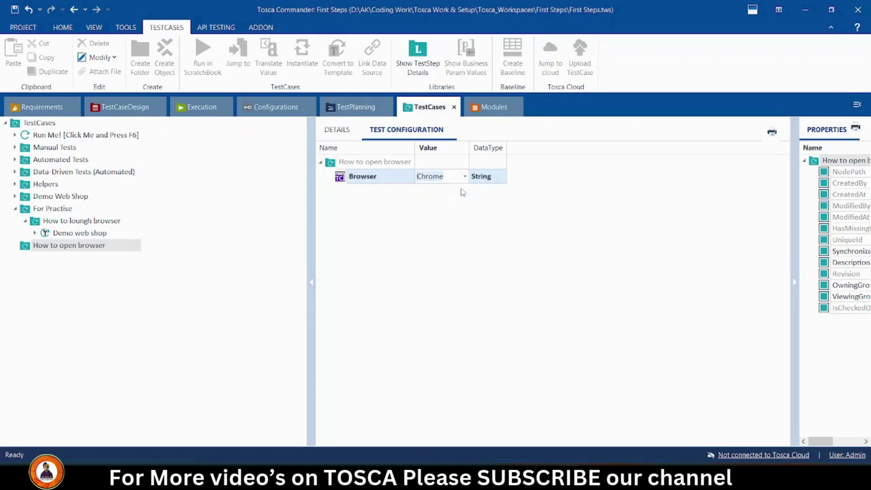
{"action": "left_click", "coordinate": [259, 201]}
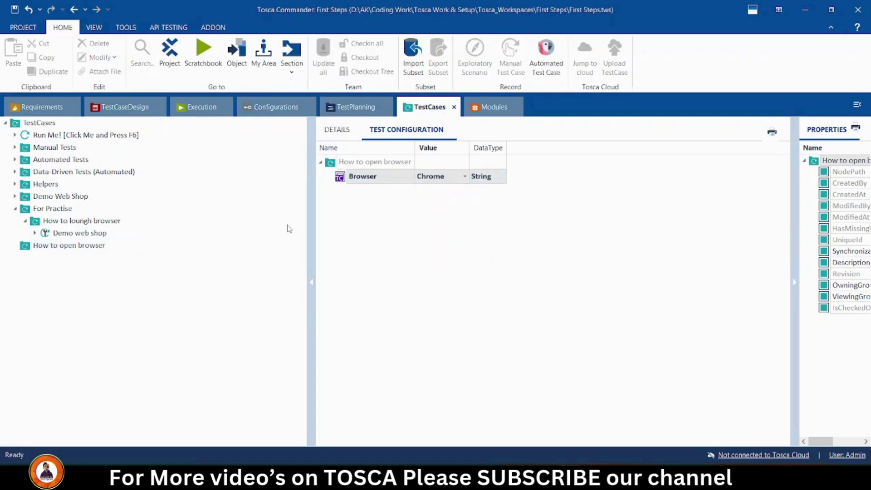
Step: Run 'How to open browser' in ScratchBook, accept the McAfee warning, and show the desktop
{"action": "right_click", "coordinate": [89, 247]}
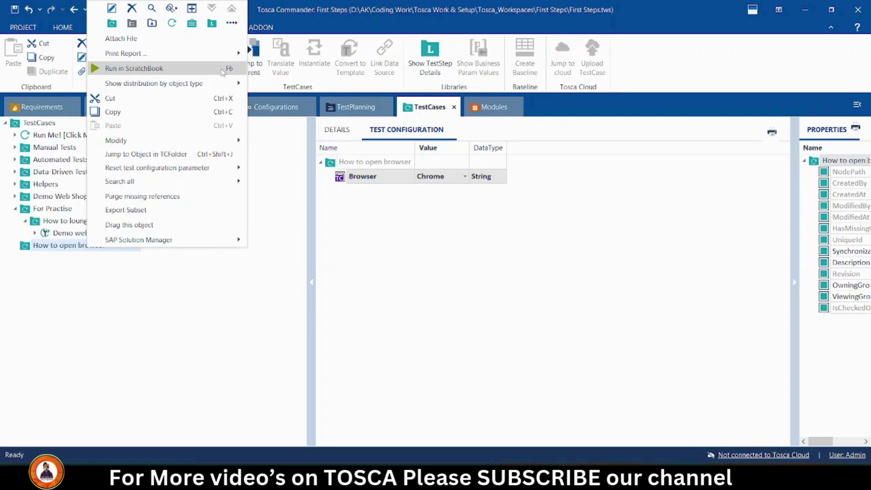
{"action": "left_click", "coordinate": [409, 231]}
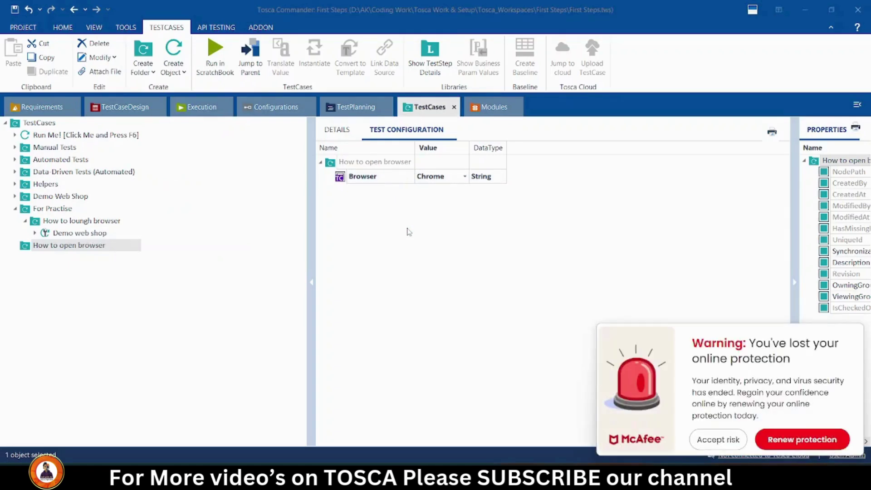
{"action": "left_click", "coordinate": [717, 439]}
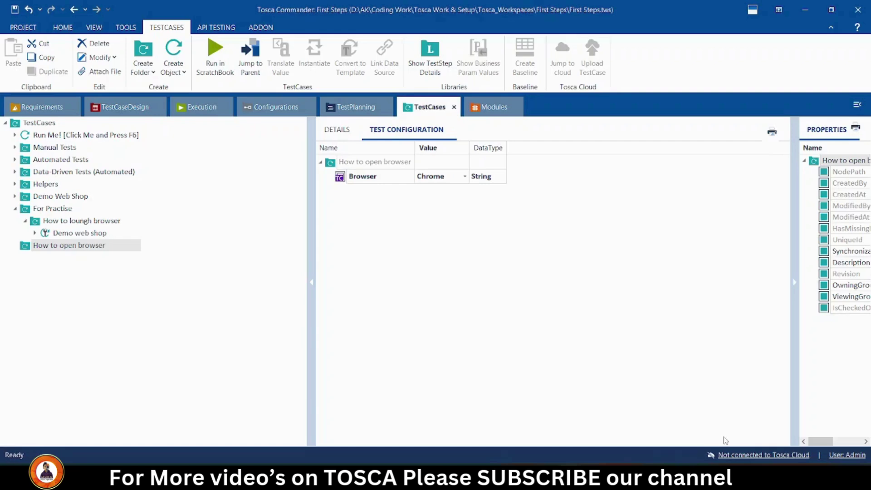
{"action": "key", "text": "super+d"}
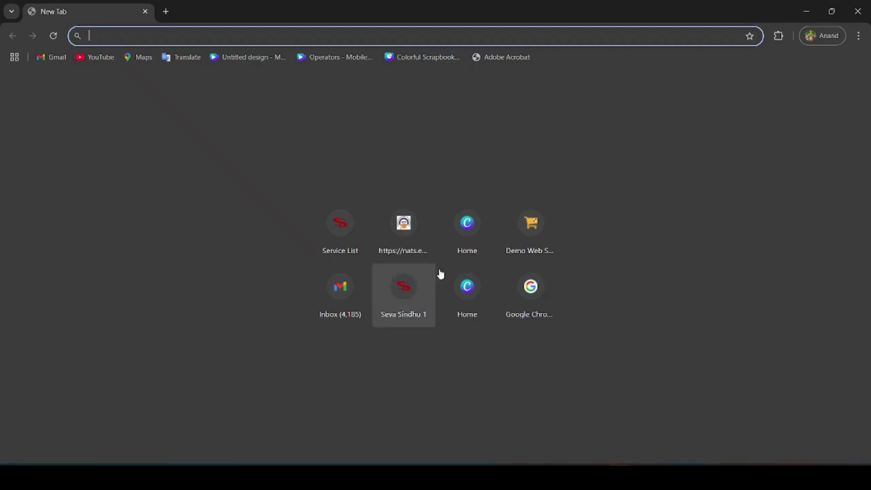
Step: Load the Demo Web Shop in Chrome, select its address, and minimize the window
{"action": "left_click", "coordinate": [530, 231]}
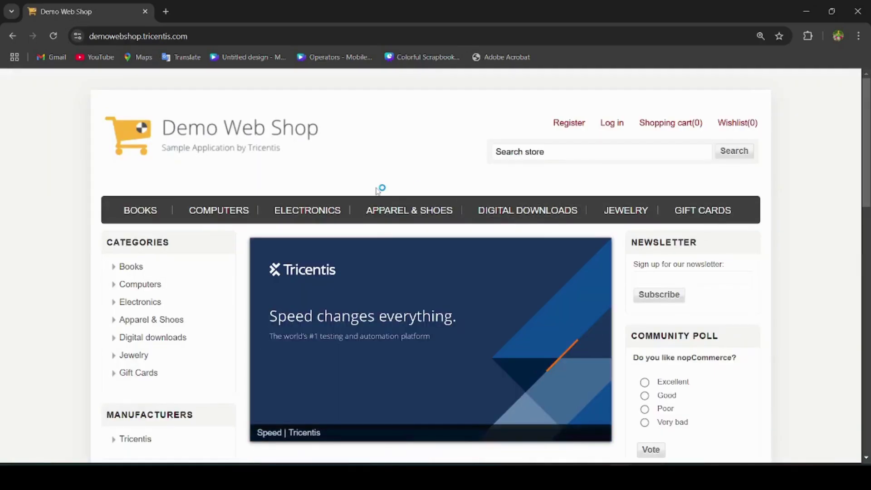
{"action": "scroll", "coordinate": [406, 310], "scroll_direction": "down", "scroll_amount": 1}
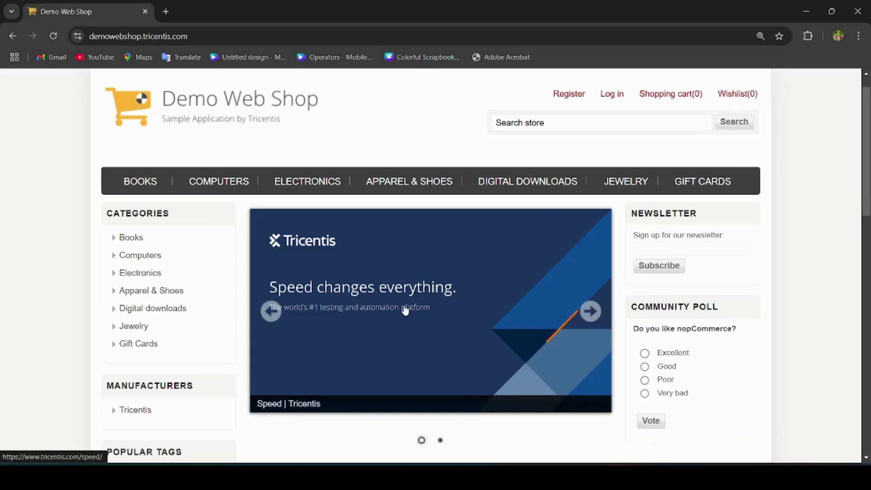
{"action": "scroll", "coordinate": [406, 310], "scroll_direction": "up", "scroll_amount": 1}
{"action": "left_click", "coordinate": [208, 36]}
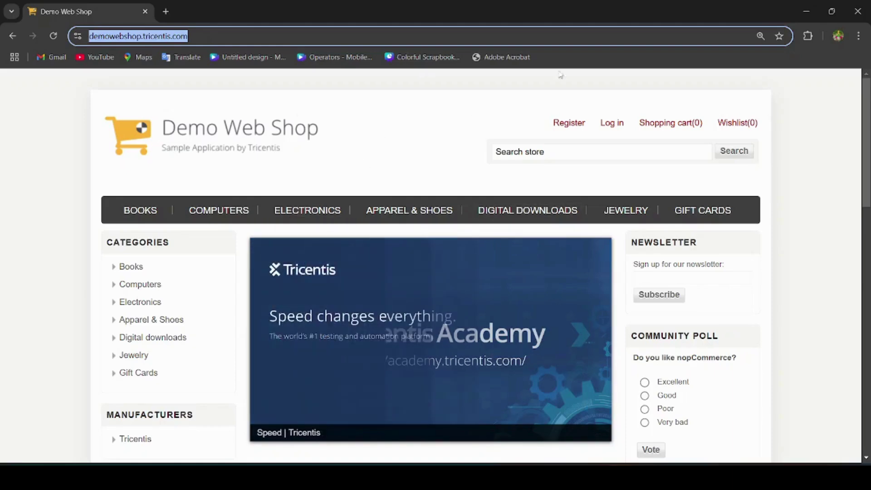
{"action": "left_click", "coordinate": [805, 14]}
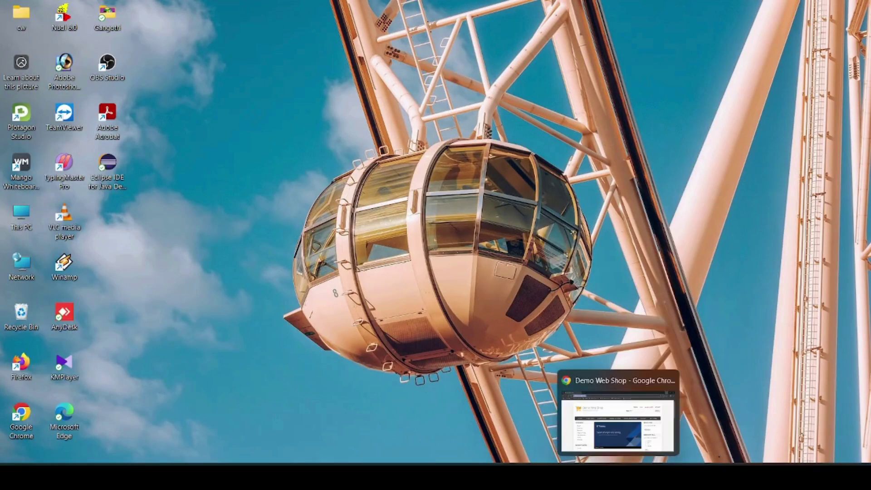
Step: Float the Modules view and drag OpenUrl onto 'How to open browser', creating 'Demo web shop'
{"action": "left_click", "coordinate": [544, 422]}
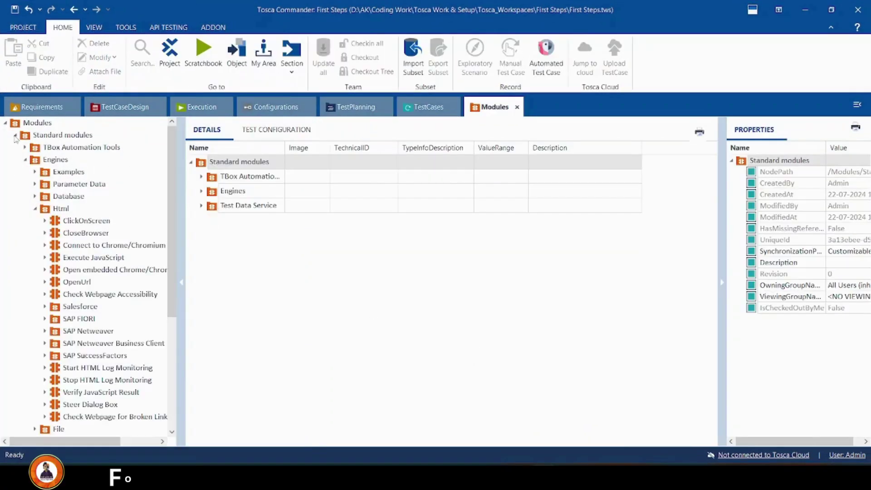
{"action": "left_click", "coordinate": [26, 160]}
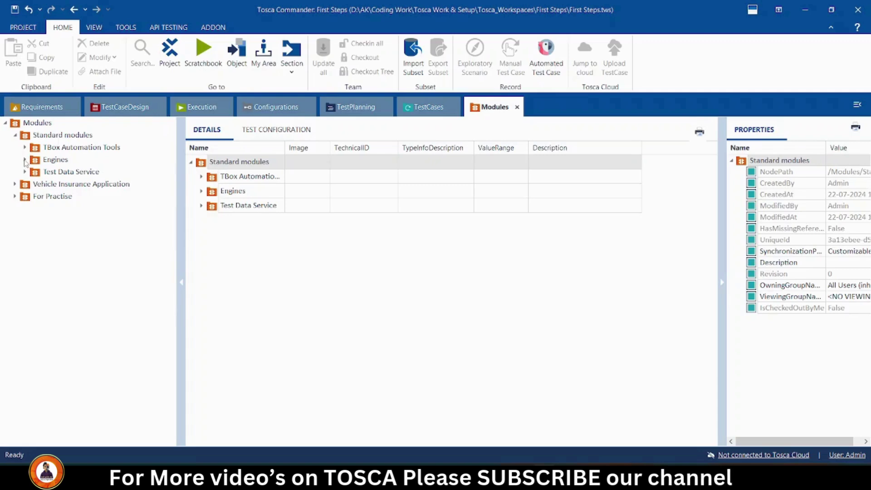
{"action": "left_click", "coordinate": [27, 160]}
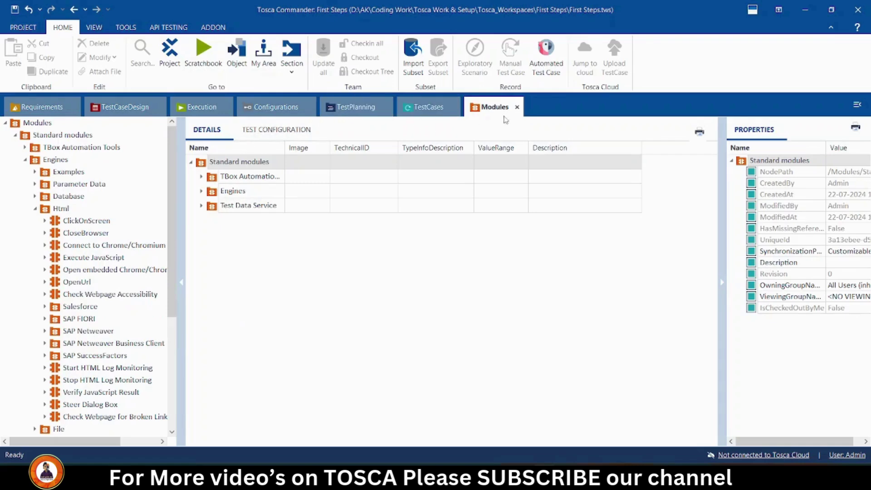
{"action": "mouse_move", "coordinate": [494, 107]}
{"action": "left_mouse_down"}
{"action": "mouse_move", "coordinate": [545, 161]}
{"action": "mouse_move", "coordinate": [382, 205]}
{"action": "left_mouse_up"}
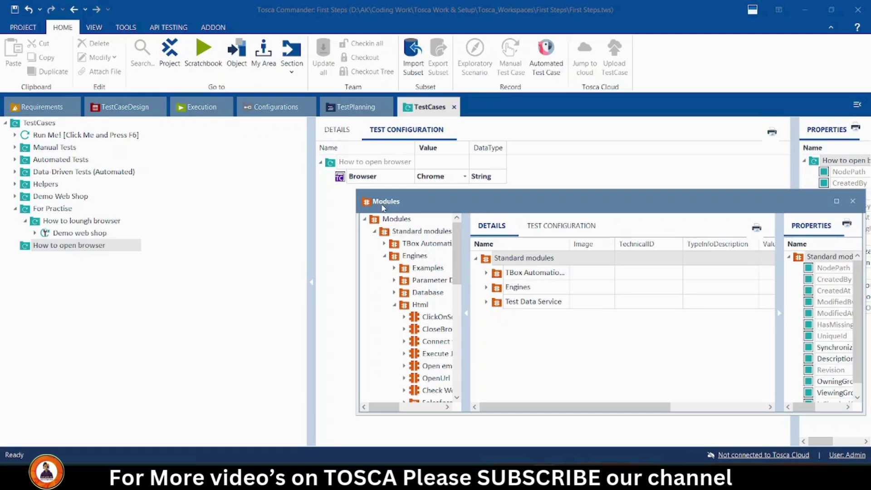
{"action": "scroll", "coordinate": [422, 286], "scroll_direction": "down", "scroll_amount": 3}
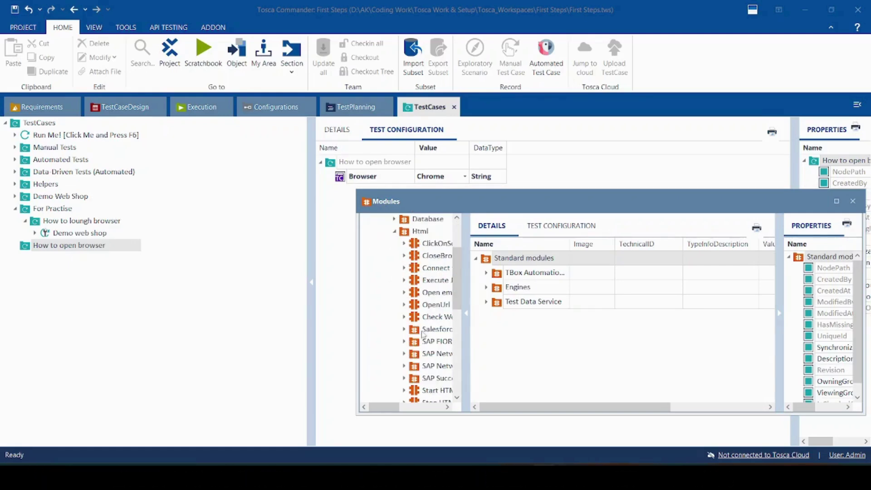
{"action": "left_click", "coordinate": [436, 304]}
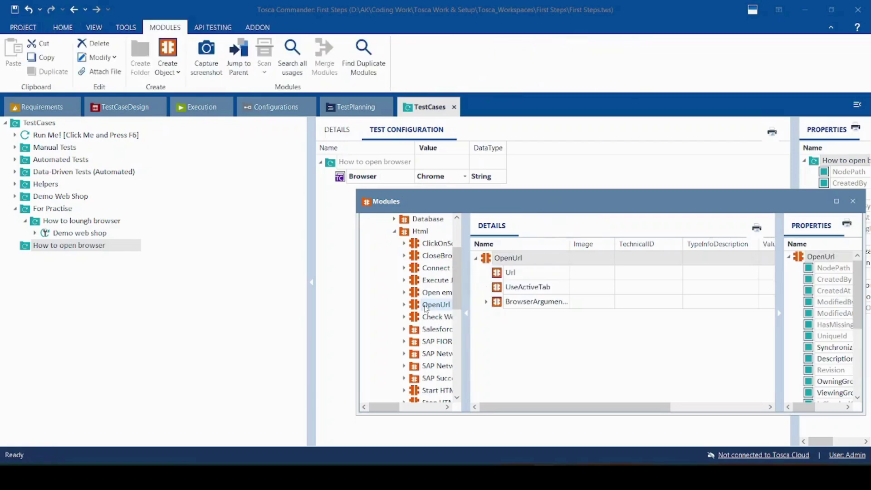
{"action": "left_click_drag", "start_coordinate": [426, 308], "coordinate": [73, 248]}
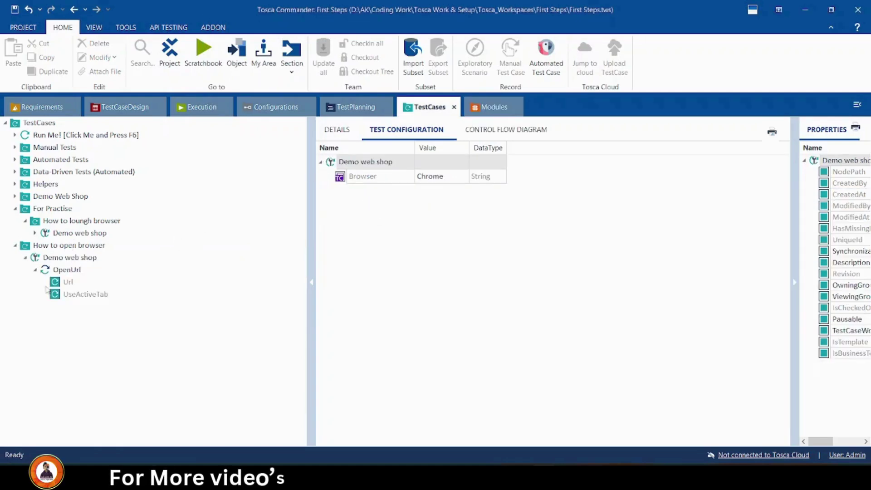
{"action": "left_click", "coordinate": [337, 129]}
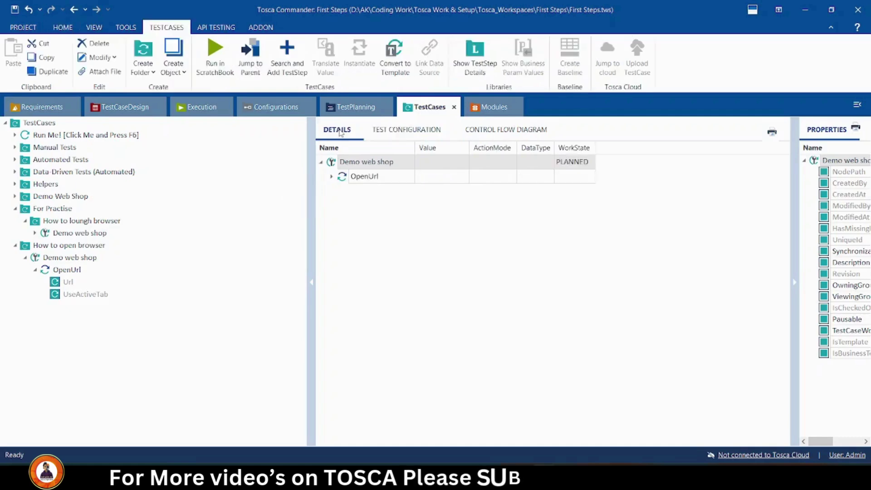
{"action": "left_click", "coordinate": [332, 177]}
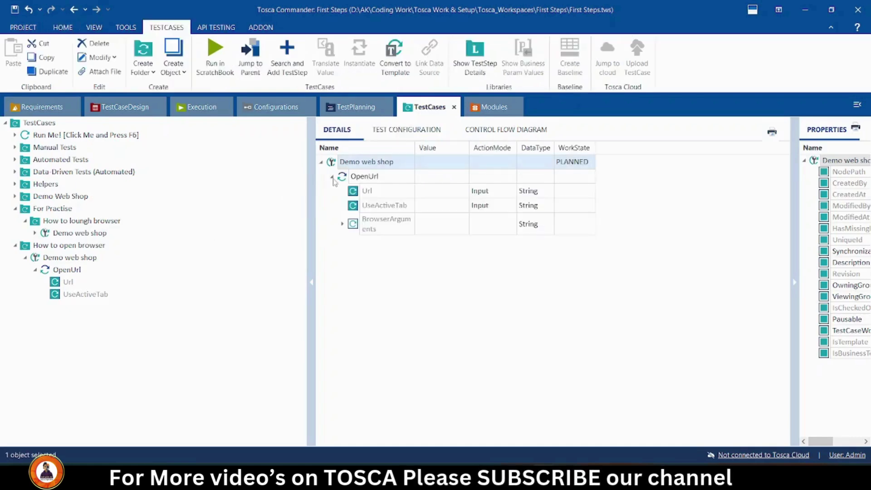
{"action": "left_click", "coordinate": [400, 192]}
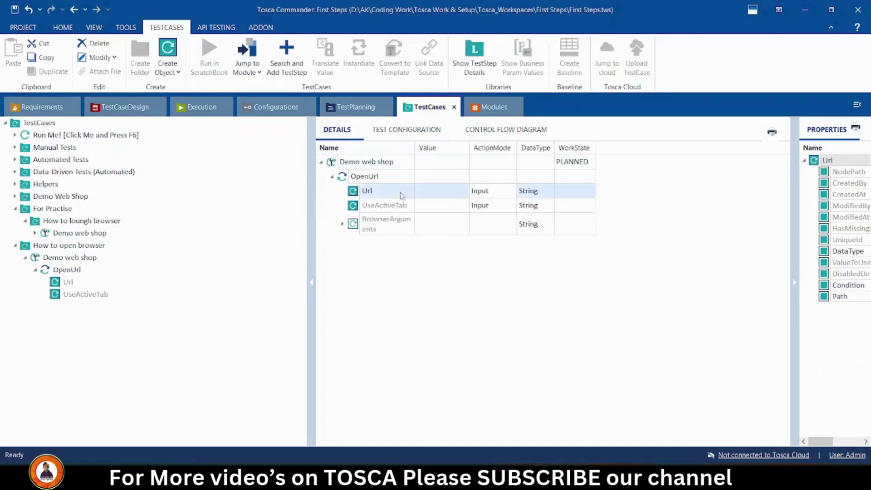
{"action": "left_click", "coordinate": [448, 197]}
{"action": "left_click", "coordinate": [448, 195]}
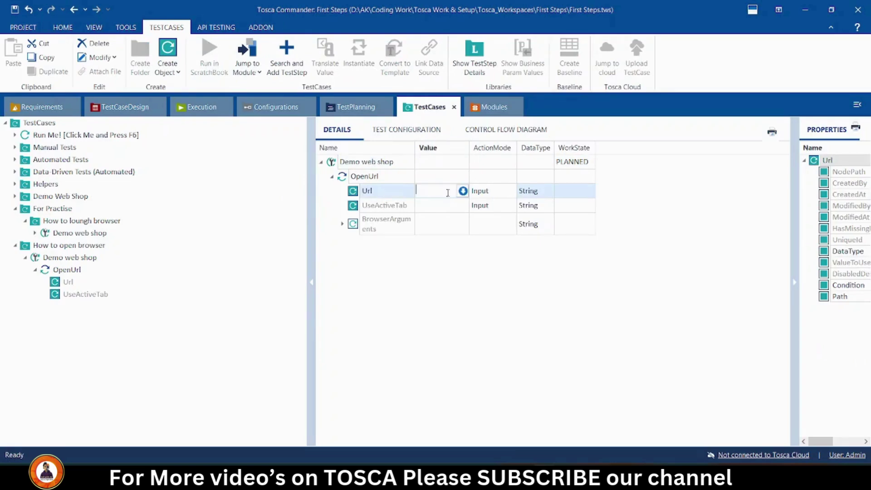
{"action": "type", "text": "https://demowebshop.tricentis.com/"}
{"action": "left_click", "coordinate": [495, 250]}
Step: Disable the OpenUrl step's UseActiveTab attribute
{"action": "left_click", "coordinate": [382, 224]}
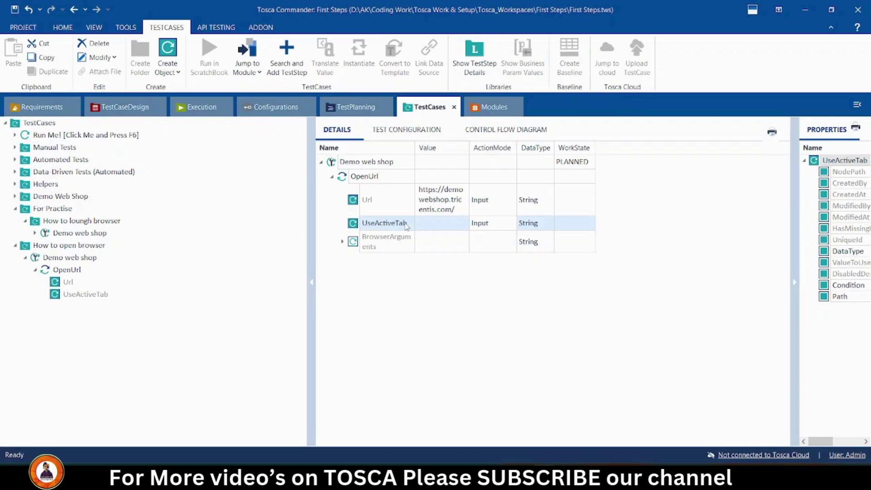
{"action": "right_click", "coordinate": [406, 227]}
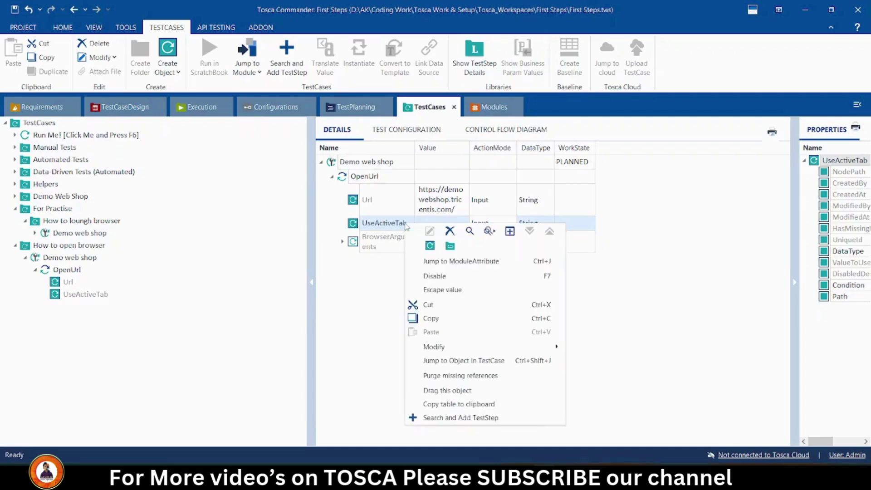
{"action": "left_click", "coordinate": [440, 276]}
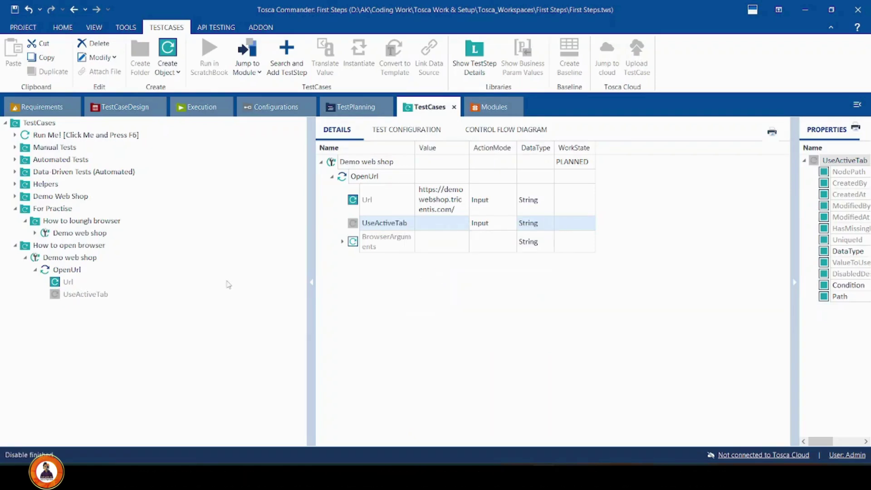
{"action": "left_click", "coordinate": [70, 258]}
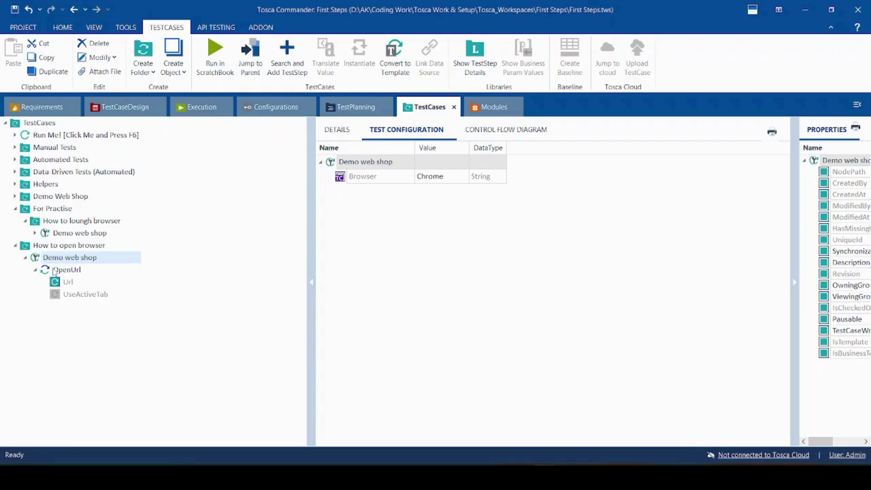
Step: Review the OpenUrl step, then run the 'How to open browser' folder in ScratchBook
{"action": "left_click", "coordinate": [65, 270]}
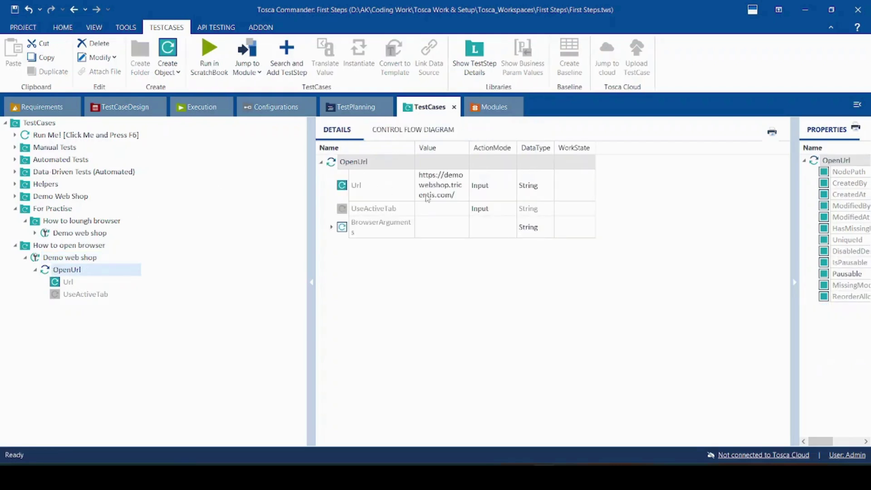
{"action": "left_click", "coordinate": [68, 245]}
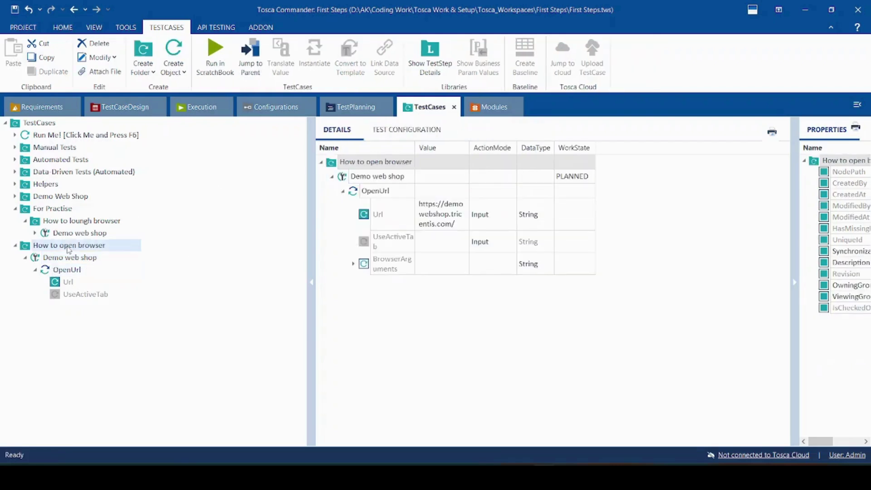
{"action": "right_click", "coordinate": [68, 247]}
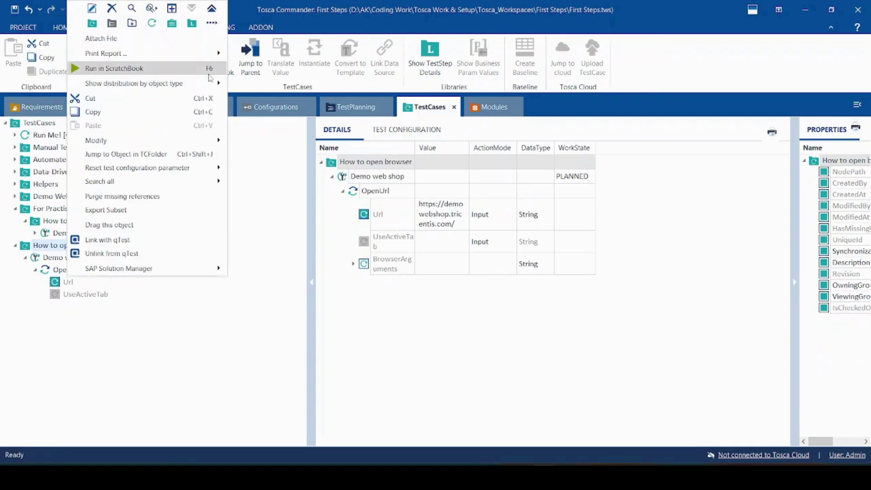
{"action": "left_click", "coordinate": [114, 68]}
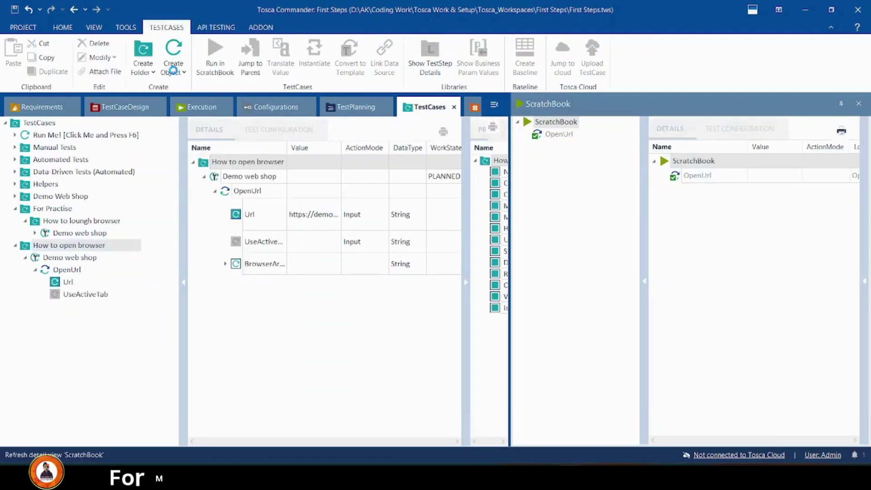